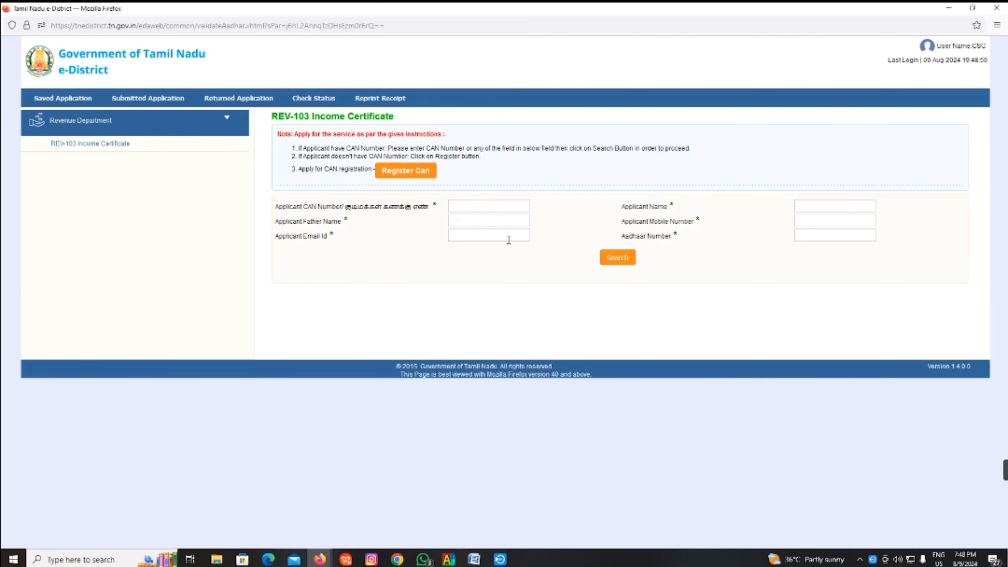
Search for the applicant by Aadhaar number, select the matching CAN record and proceed to the income certificate application
{"action": "left_click", "coordinate": [818, 235]}
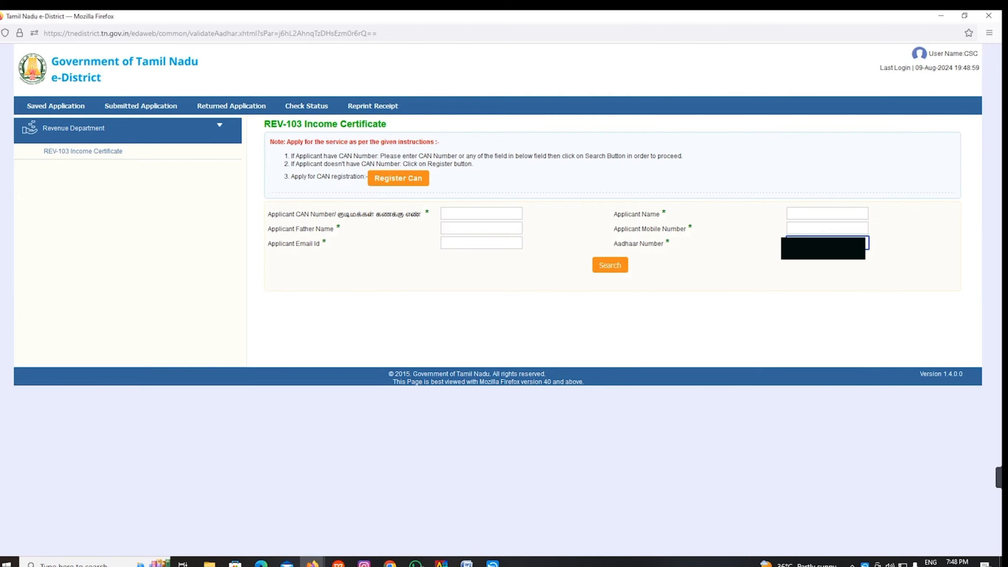
{"action": "left_click", "coordinate": [616, 265]}
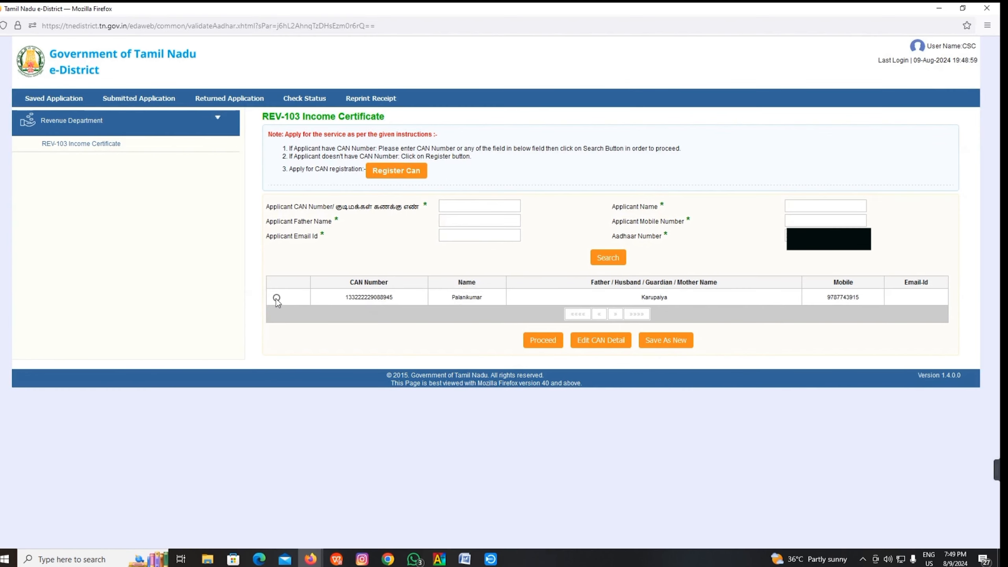
{"action": "left_click", "coordinate": [276, 298]}
{"action": "left_click", "coordinate": [549, 345]}
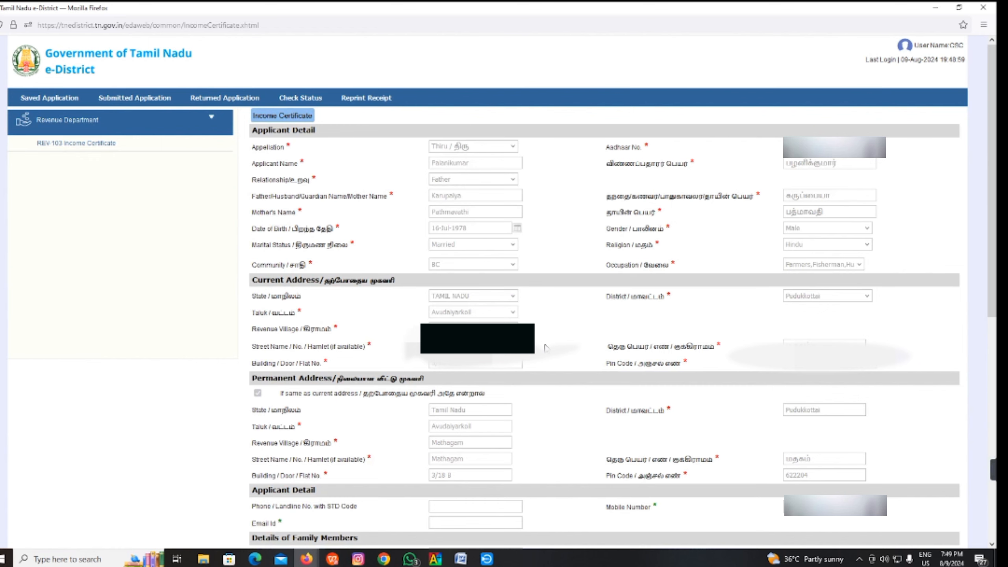
Set the total number of family members to 3 in the family details
{"action": "scroll", "coordinate": [465, 357], "scroll_direction": "down", "scroll_amount": 5}
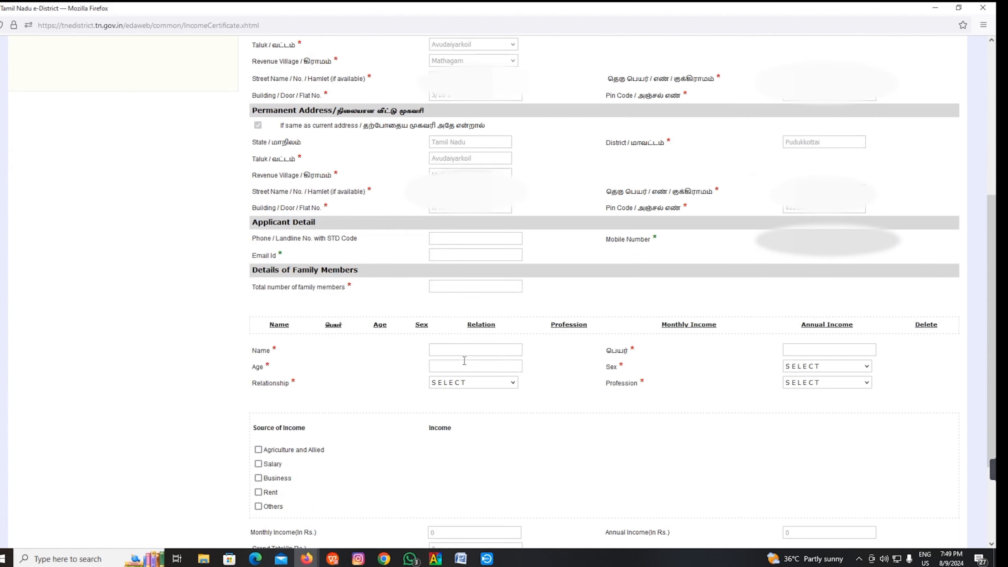
{"action": "left_click", "coordinate": [466, 345]}
{"action": "left_click", "coordinate": [471, 291]}
{"action": "left_click", "coordinate": [437, 287]}
{"action": "type", "text": "3"}
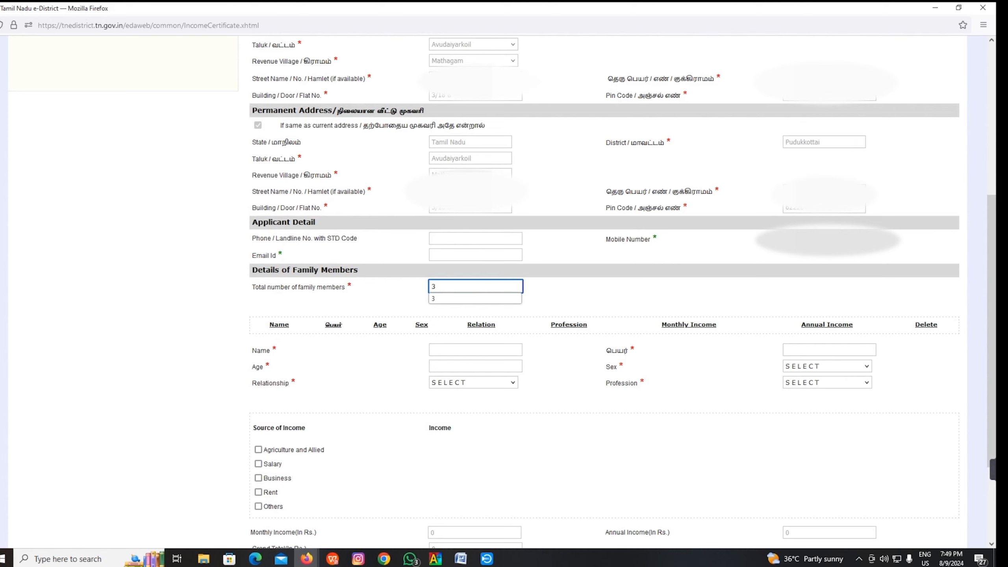
{"action": "left_click", "coordinate": [558, 297]}
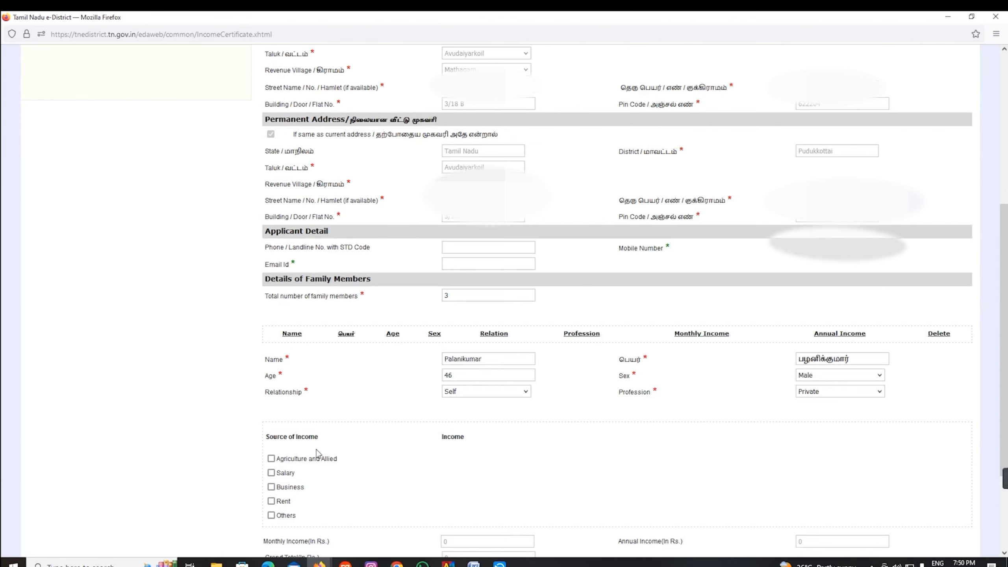
Add the applicant as a family member (age 46, Male, Self, Private) with 5000 monthly income from Agriculture and Allied
{"action": "left_click", "coordinate": [278, 462]}
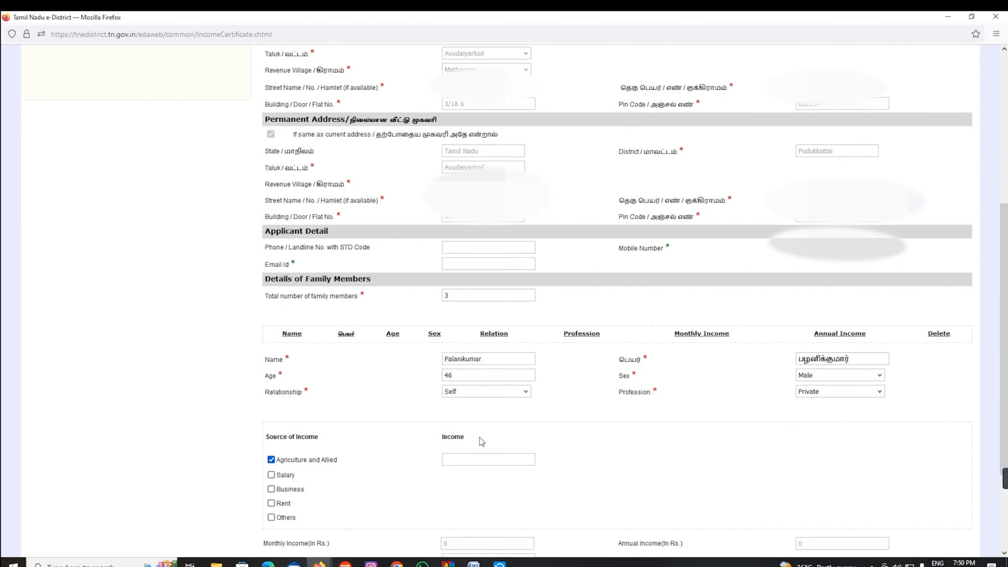
{"action": "left_click", "coordinate": [474, 460]}
{"action": "type", "text": "5000"}
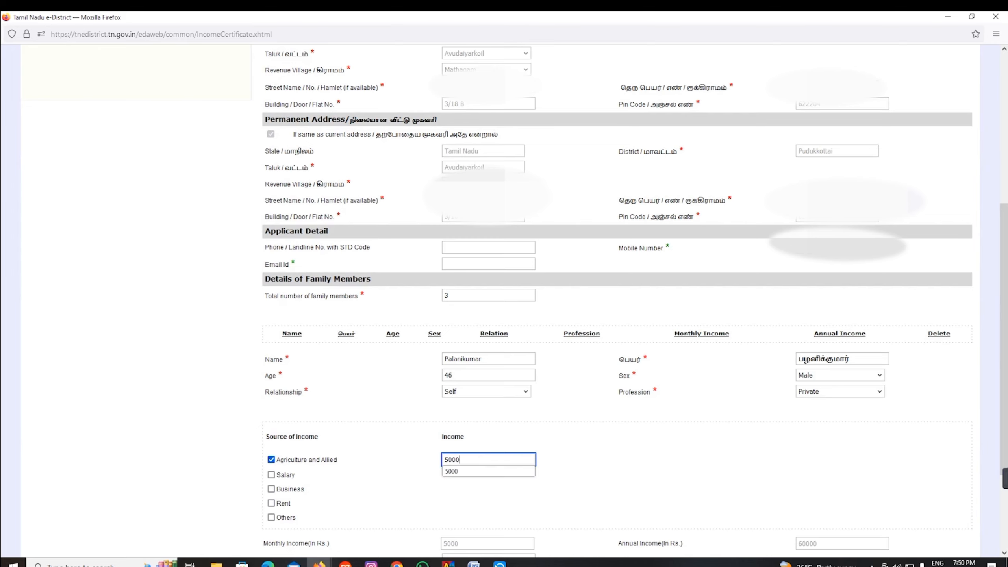
{"action": "left_click", "coordinate": [578, 457]}
{"action": "scroll", "coordinate": [616, 462], "scroll_direction": "down", "scroll_amount": 3}
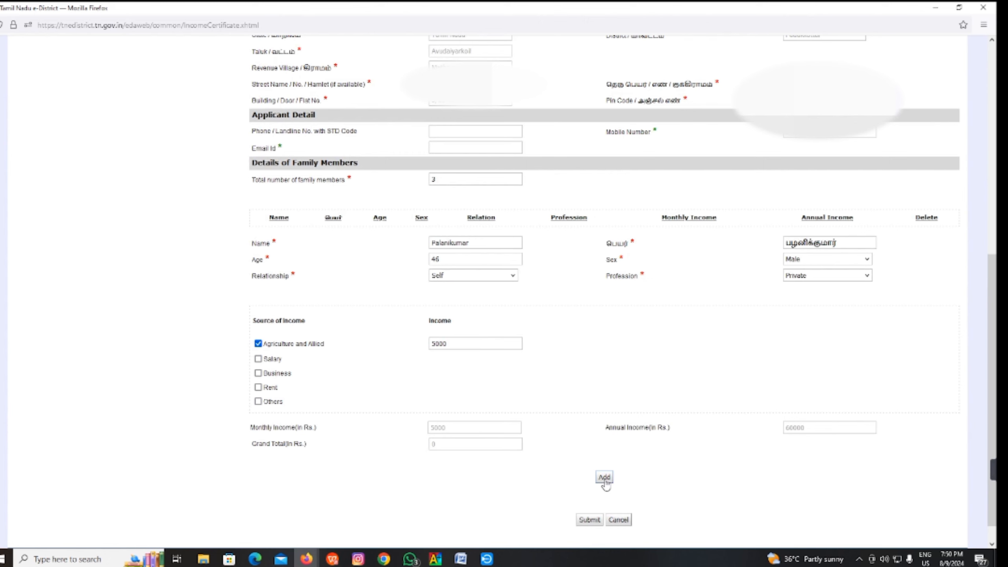
{"action": "left_click", "coordinate": [604, 477]}
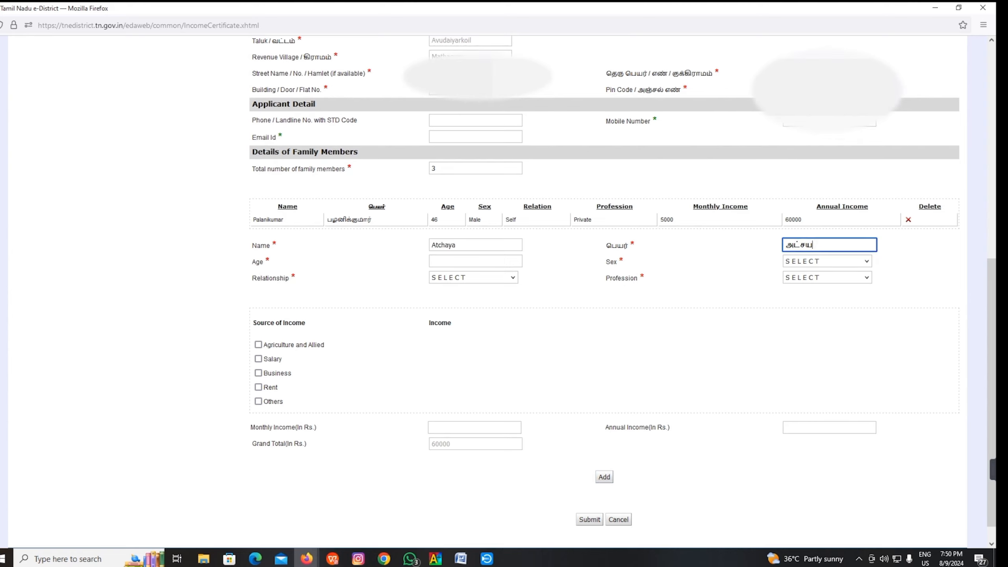
Complete the second member's Tamil name and add her to the family as Daughter, age 15, Female, Student/Dependent
{"action": "key", "text": "BackSpace"}
{"action": "type", "text": "யா"}
{"action": "left_click", "coordinate": [491, 261]}
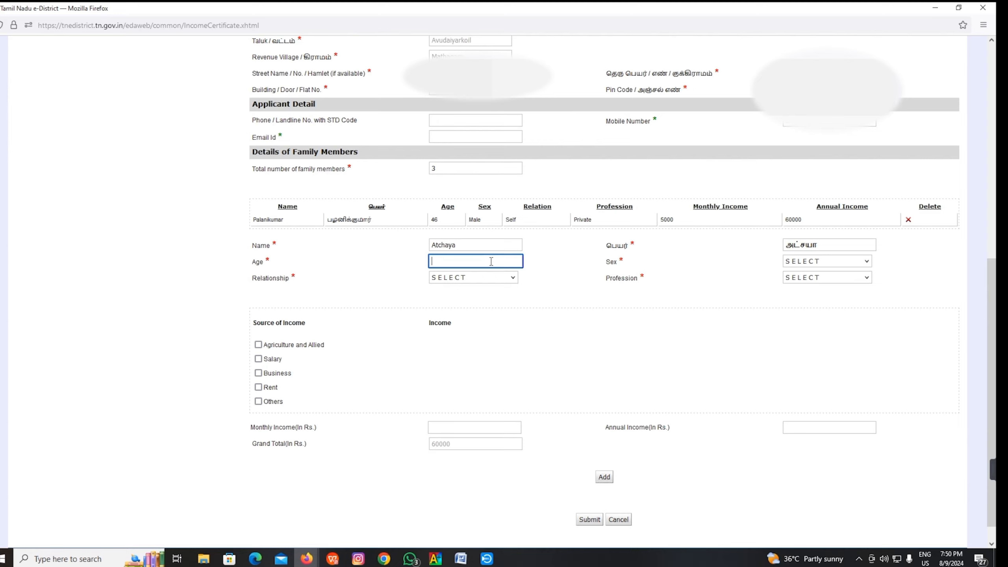
{"action": "type", "text": "15"}
{"action": "left_click", "coordinate": [808, 262]}
{"action": "left_click", "coordinate": [806, 291]}
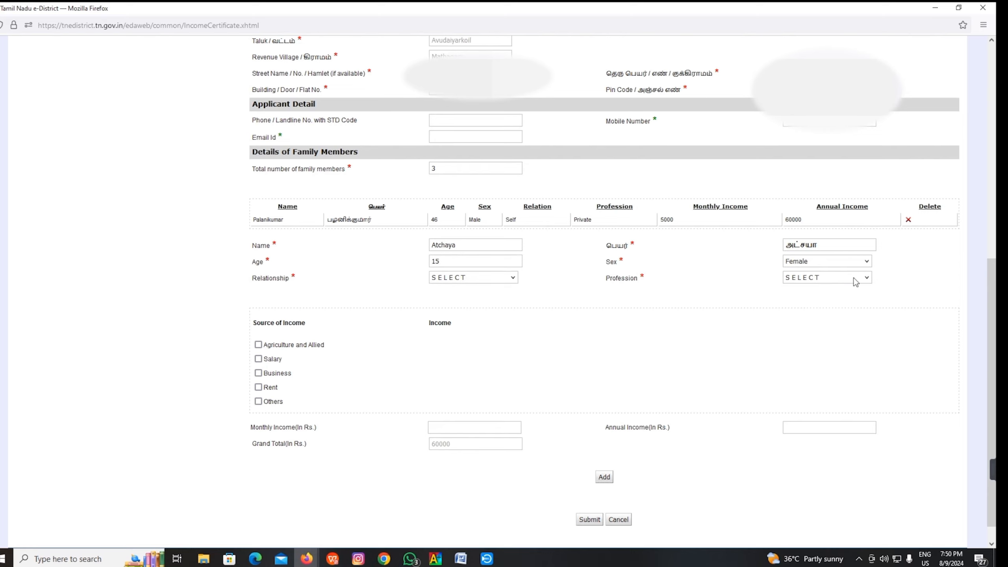
{"action": "left_click", "coordinate": [492, 278]}
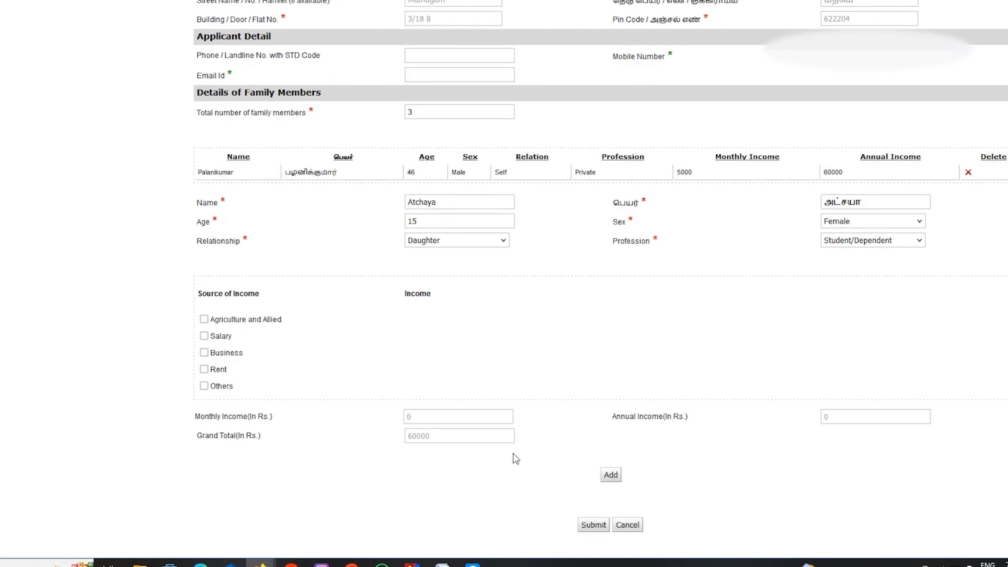
{"action": "left_click", "coordinate": [604, 476]}
{"action": "left_click", "coordinate": [466, 162]}
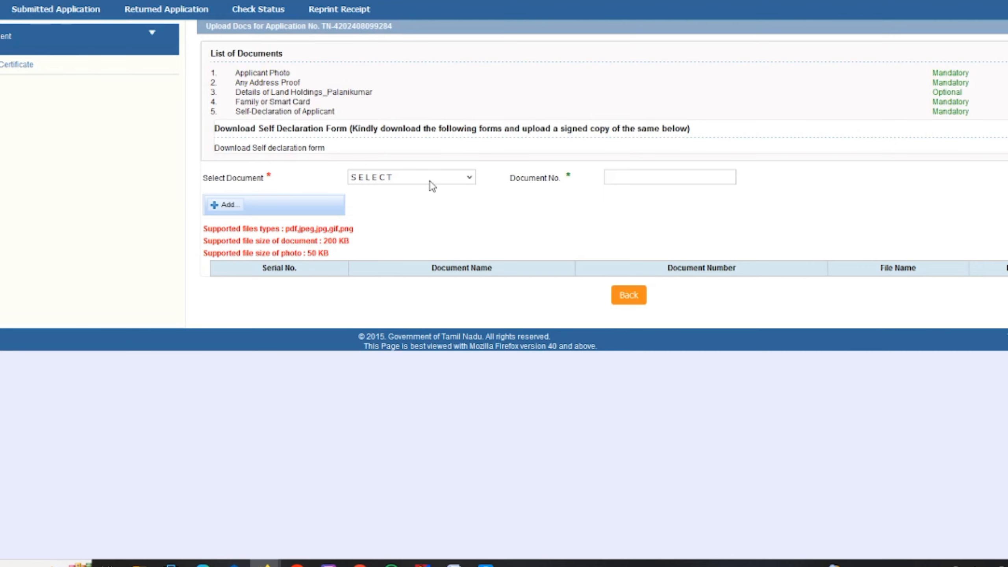
Upload the Applicant Photo with document number 1
{"action": "left_click", "coordinate": [431, 182]}
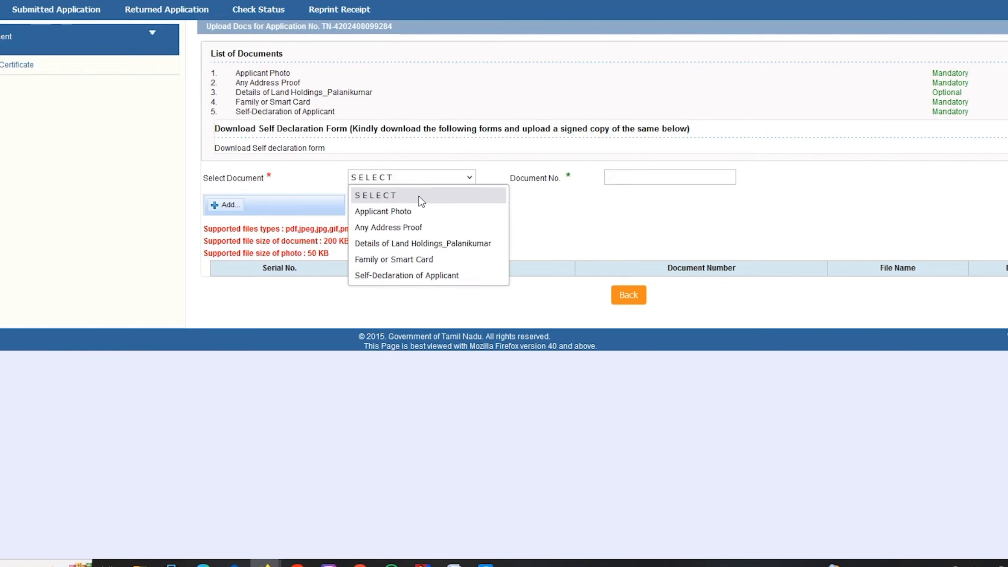
{"action": "left_click", "coordinate": [416, 211]}
{"action": "left_click", "coordinate": [629, 178]}
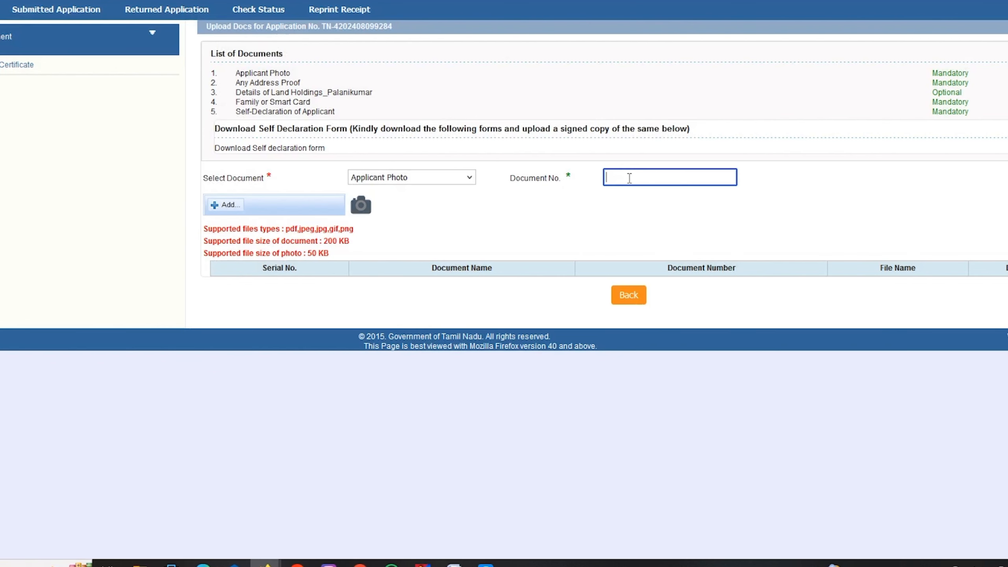
{"action": "type", "text": "1"}
{"action": "left_click", "coordinate": [640, 191]}
{"action": "left_click", "coordinate": [237, 206]}
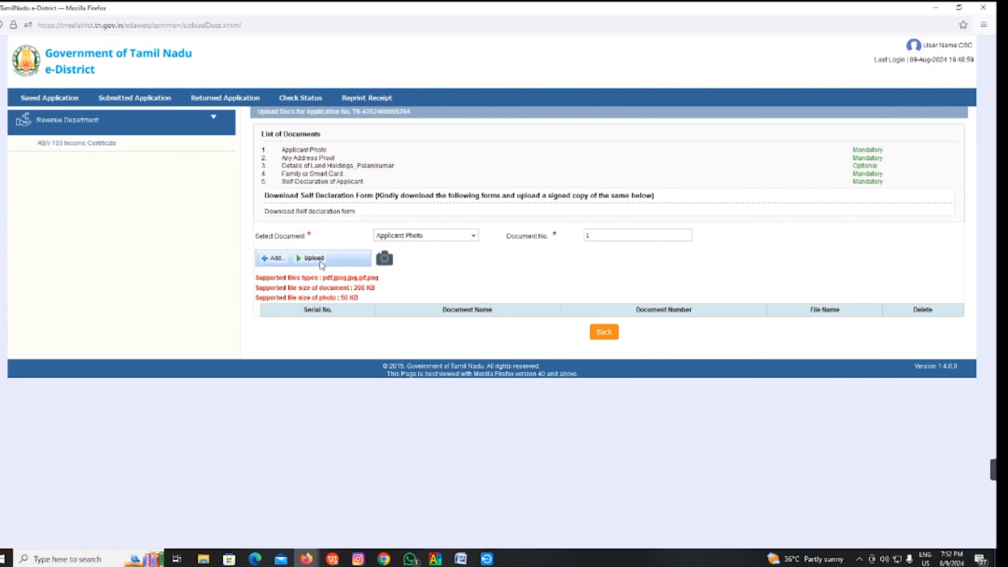
{"action": "left_click", "coordinate": [320, 258]}
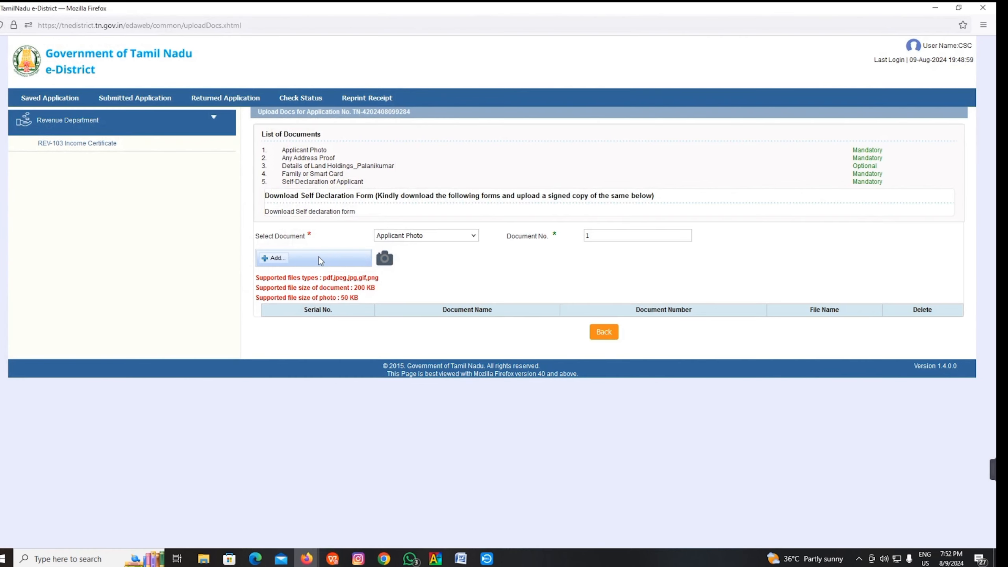
Upload a file for Any Address Proof with document number 2
{"action": "left_click", "coordinate": [455, 241]}
{"action": "left_click", "coordinate": [435, 277]}
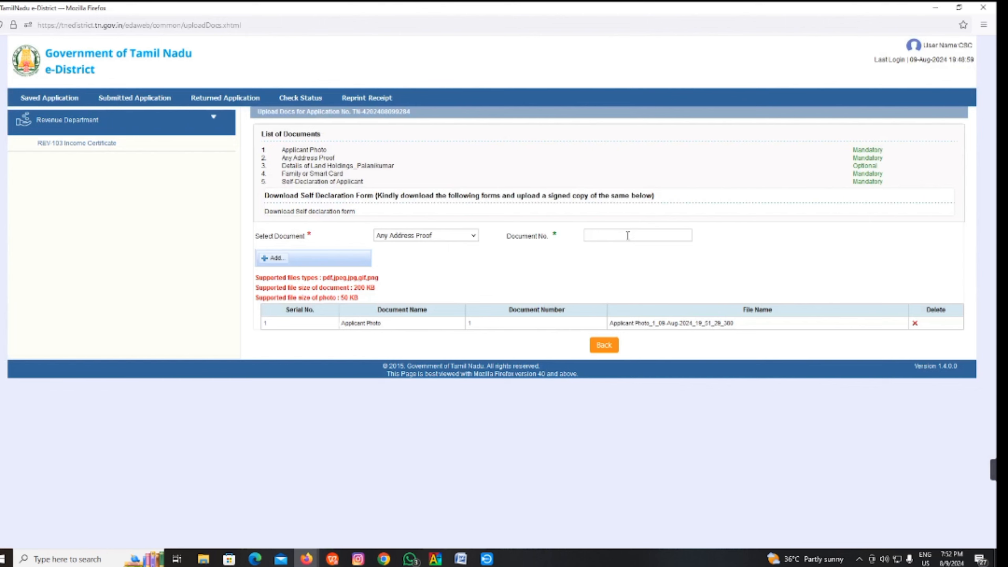
{"action": "left_click", "coordinate": [627, 235]}
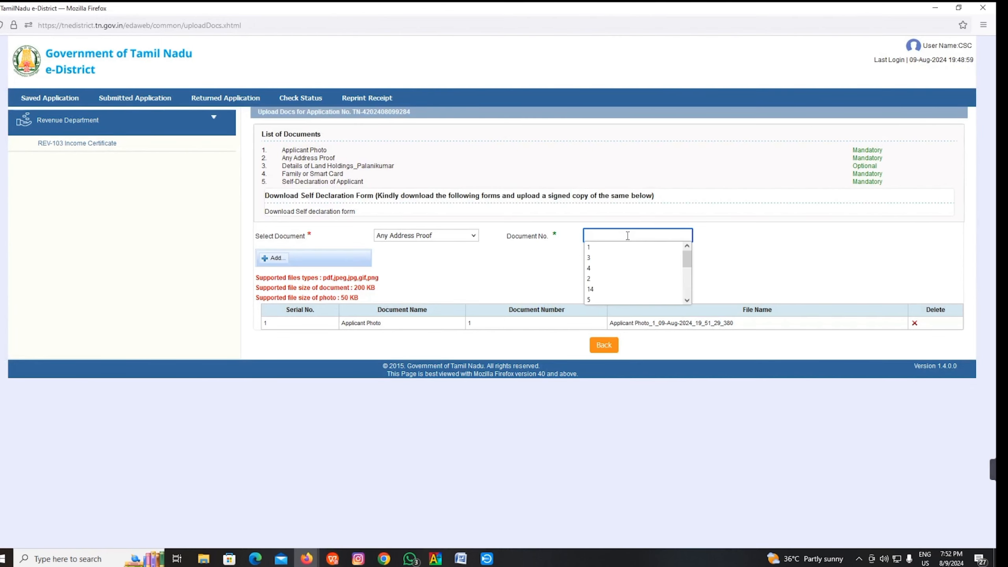
{"action": "type", "text": "2"}
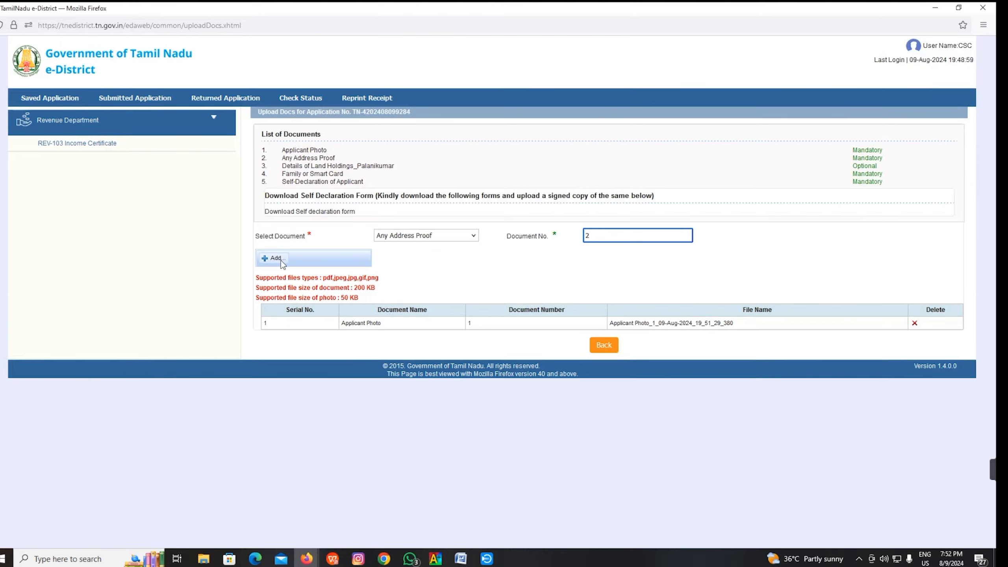
{"action": "left_click", "coordinate": [283, 264]}
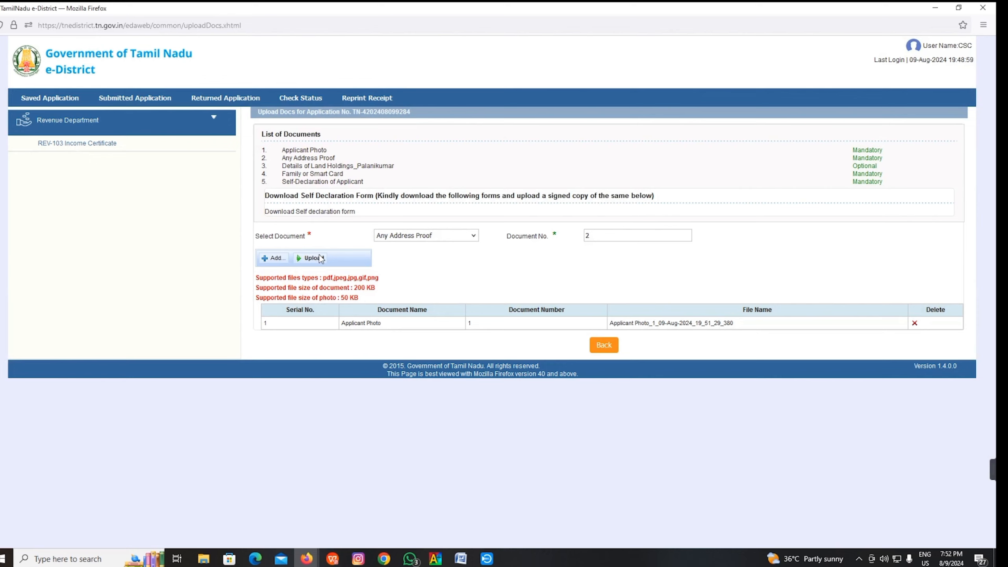
{"action": "left_click", "coordinate": [319, 257]}
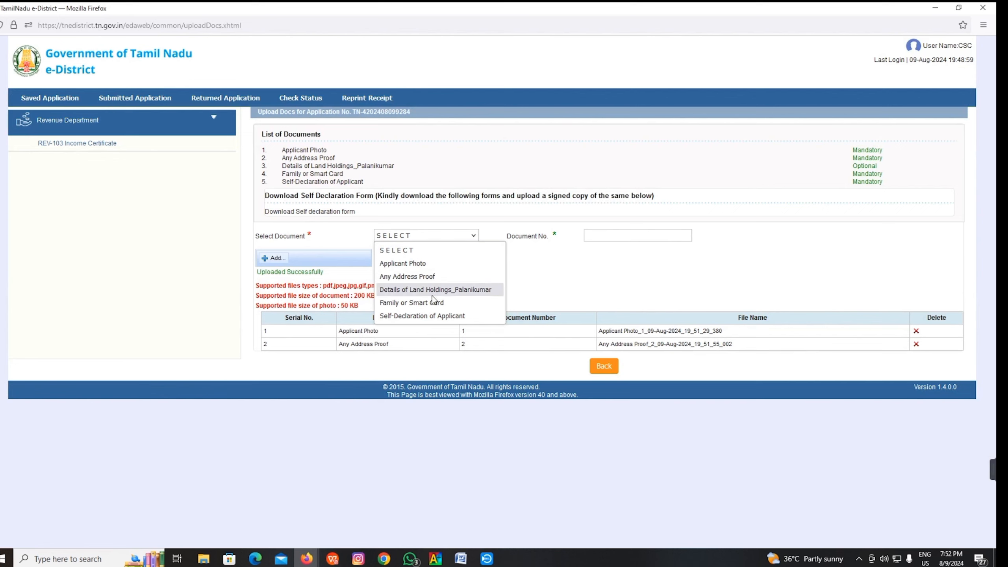
Upload the Family or Smart Card with document number 3
{"action": "left_click", "coordinate": [434, 303]}
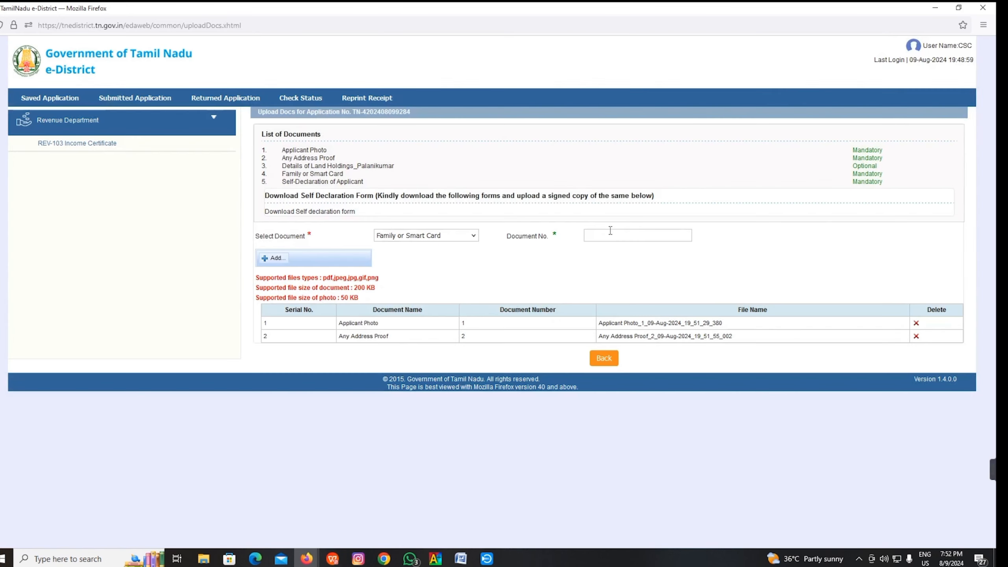
{"action": "left_click", "coordinate": [610, 232]}
{"action": "type", "text": "3"}
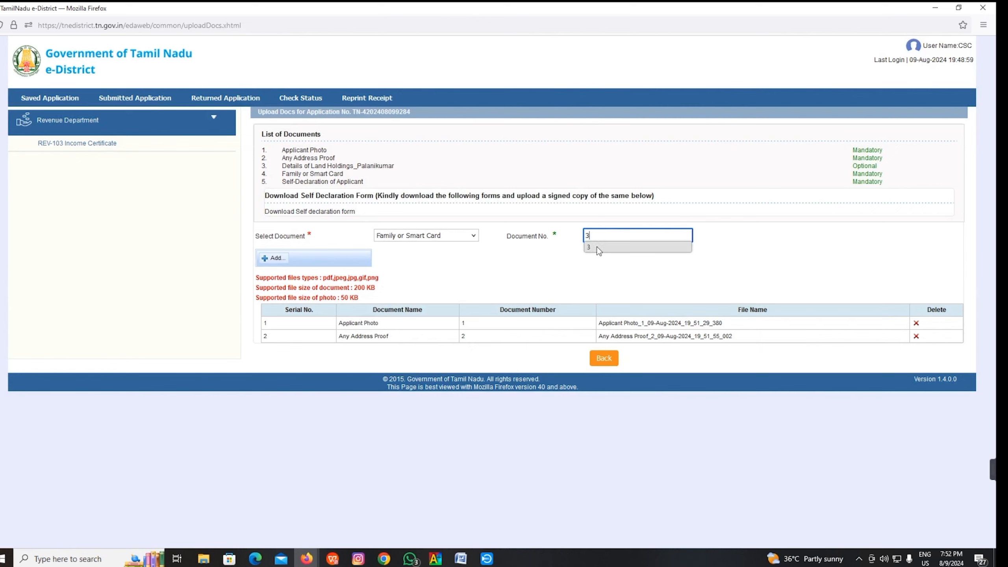
{"action": "left_click", "coordinate": [274, 258]}
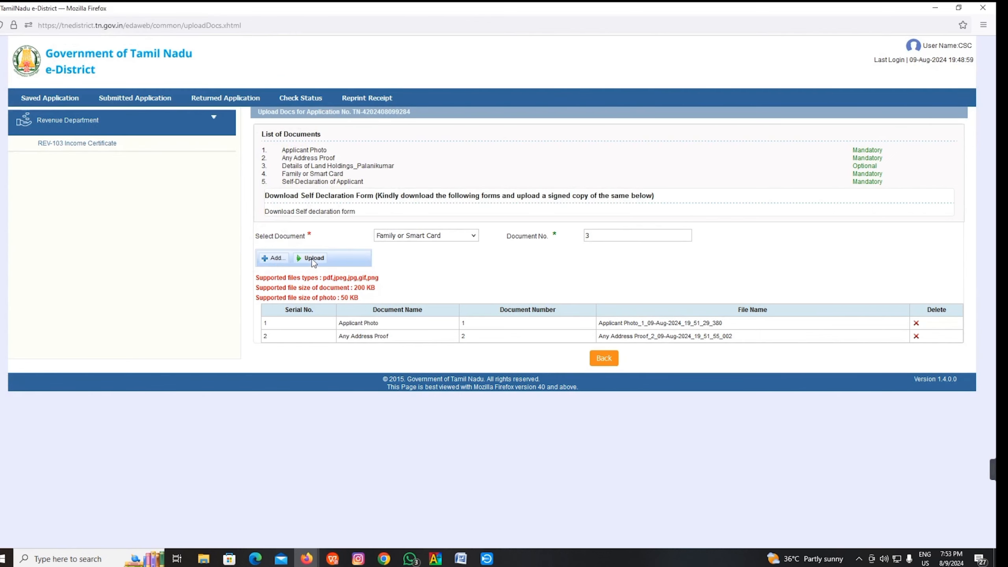
{"action": "left_click", "coordinate": [311, 258]}
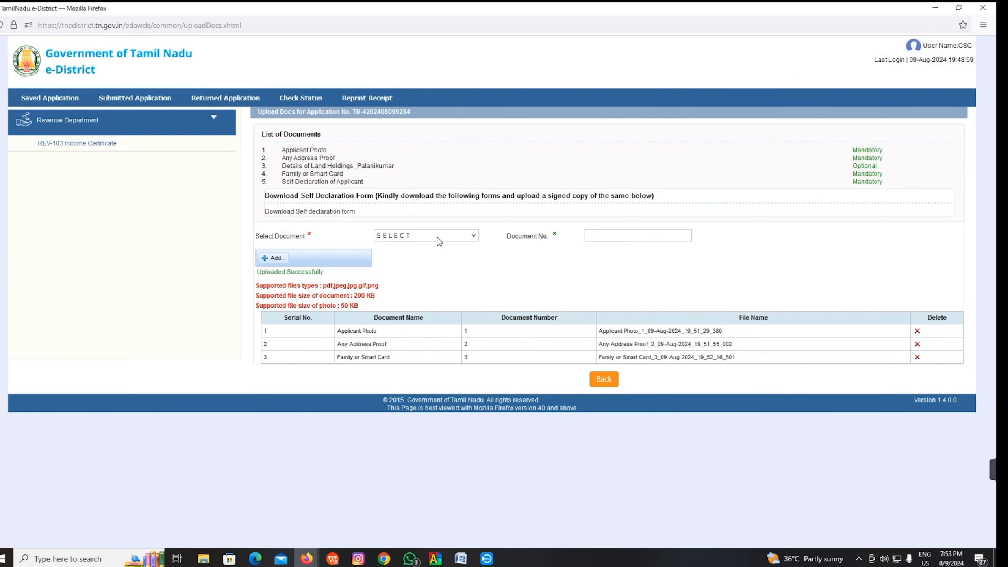
Upload the Self-Declaration of Applicant with document number 4
{"action": "left_click", "coordinate": [437, 237]}
{"action": "left_click", "coordinate": [431, 316]}
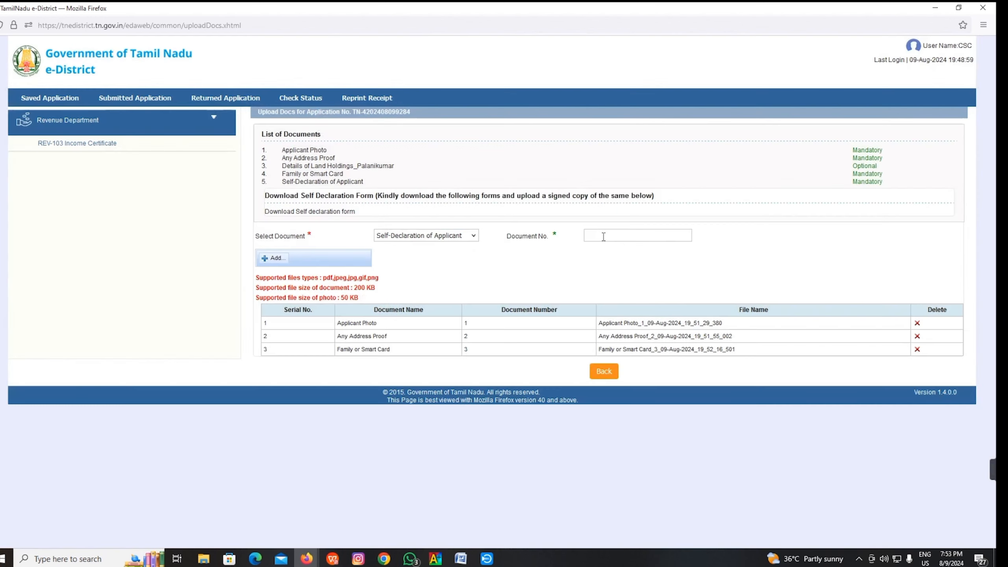
{"action": "left_click", "coordinate": [603, 237]}
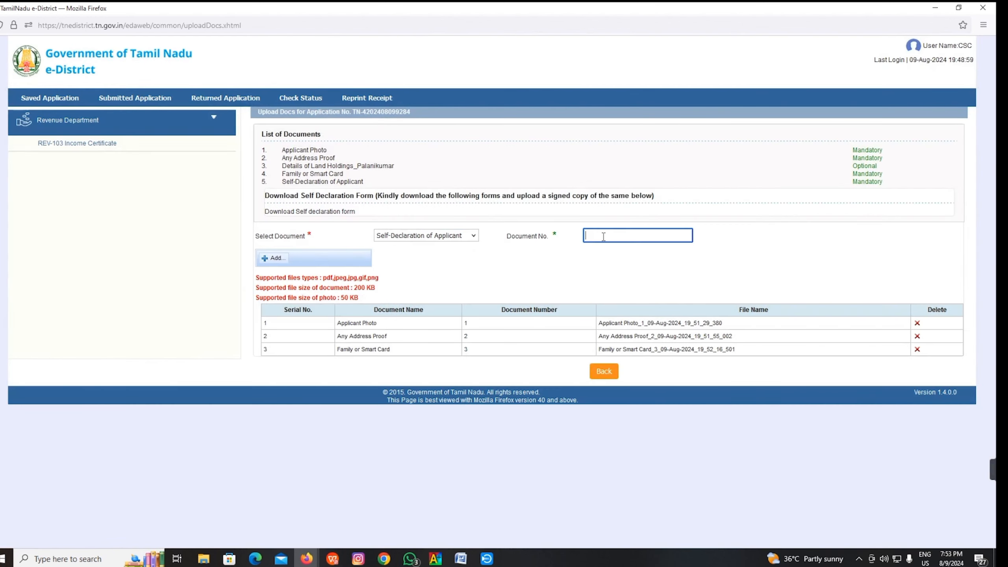
{"action": "type", "text": "4"}
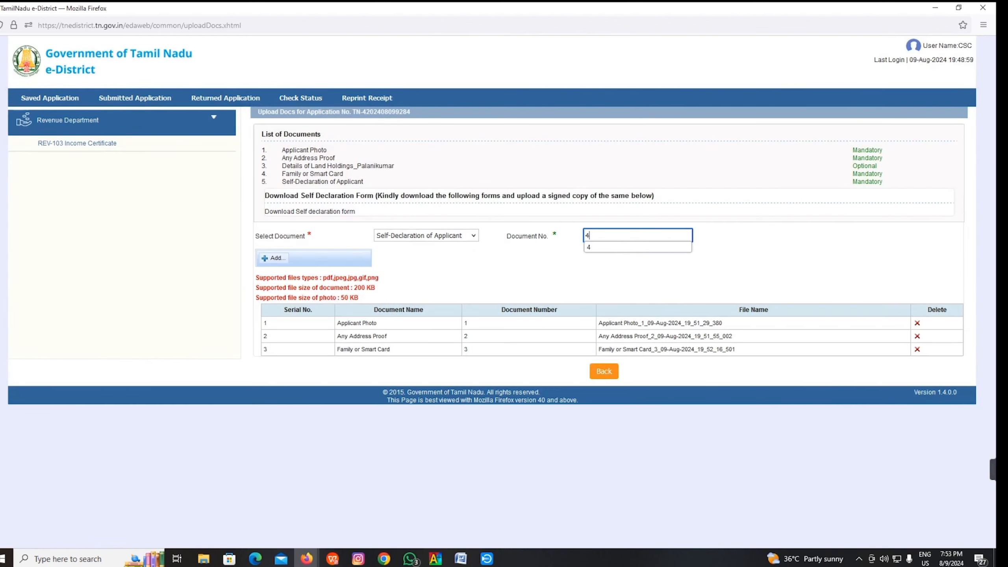
{"action": "left_click", "coordinate": [591, 248]}
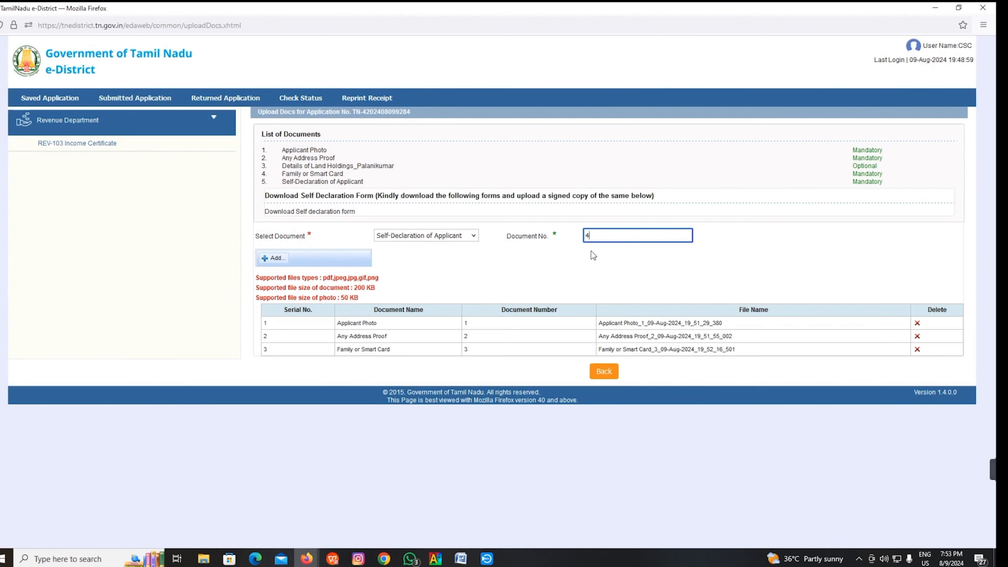
{"action": "left_click", "coordinate": [278, 259]}
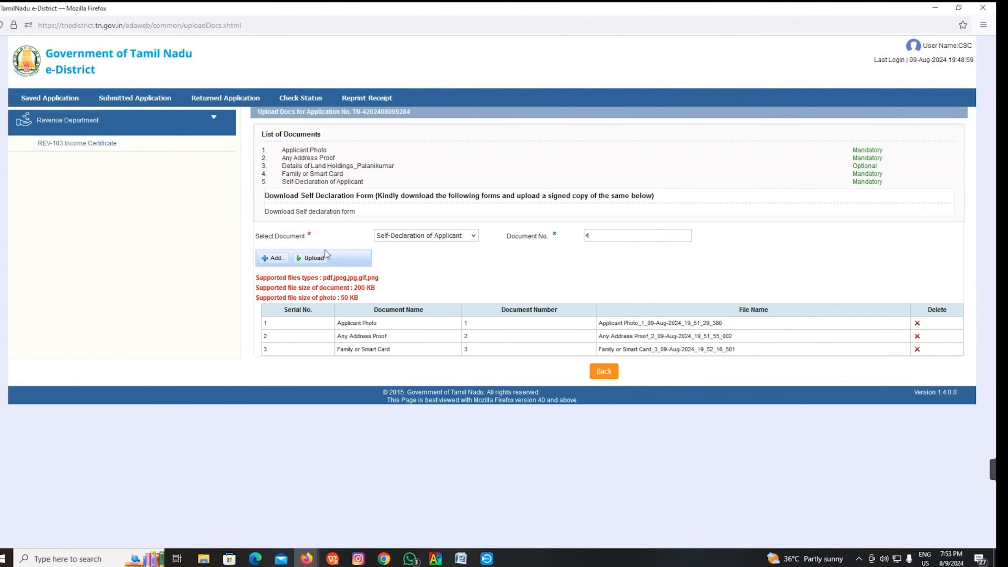
{"action": "left_click", "coordinate": [314, 258]}
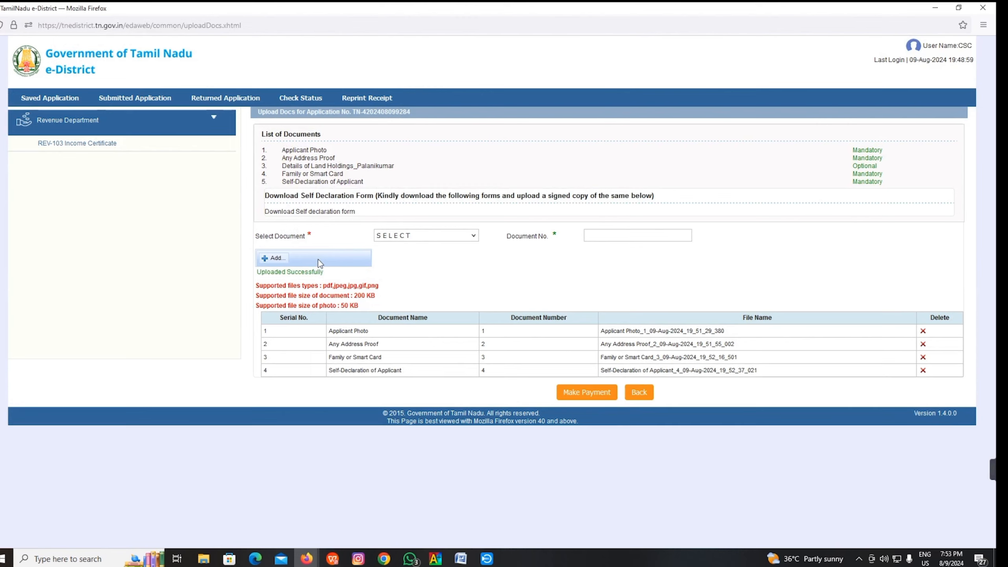
Proceed with the application using Cash as payment type, agree to the terms and conditions, and make the payment
{"action": "left_click", "coordinate": [597, 393]}
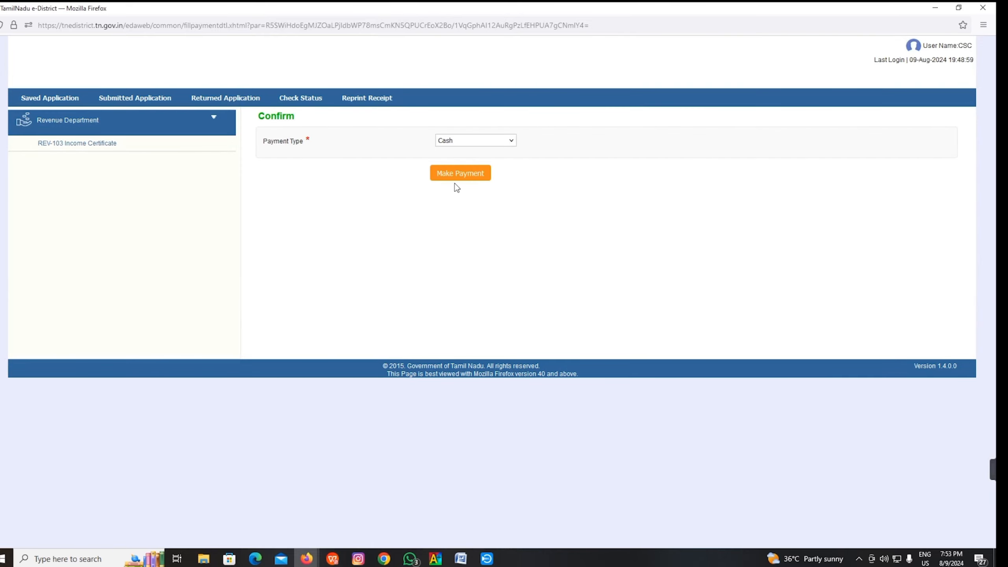
{"action": "left_click", "coordinate": [458, 173]}
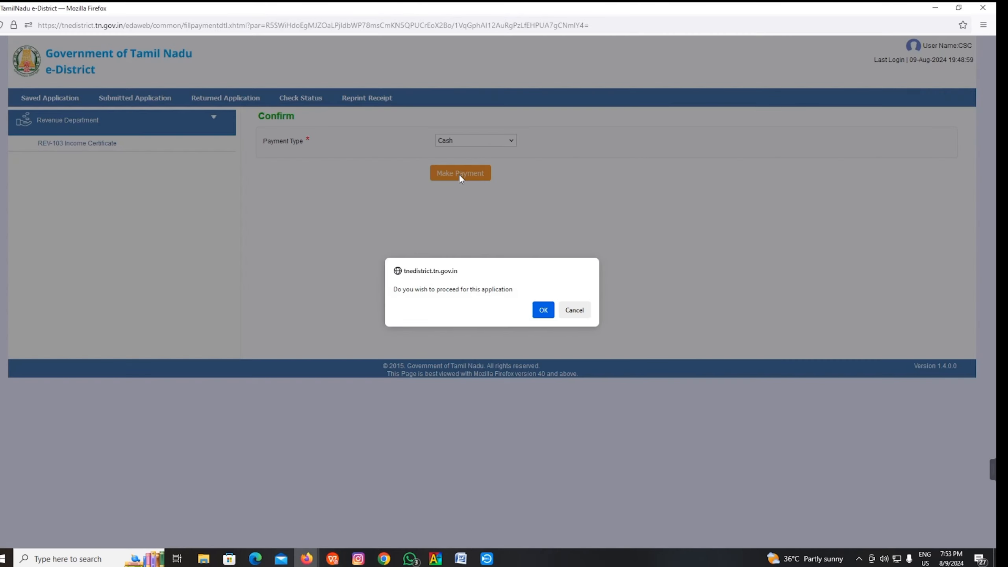
{"action": "left_click", "coordinate": [543, 310]}
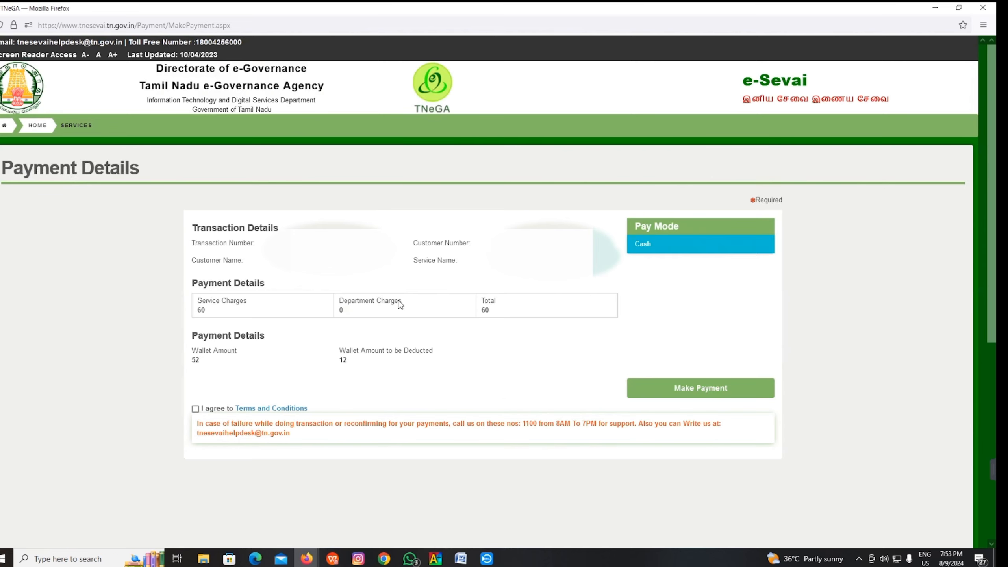
{"action": "left_click", "coordinate": [195, 409]}
{"action": "left_click", "coordinate": [684, 389]}
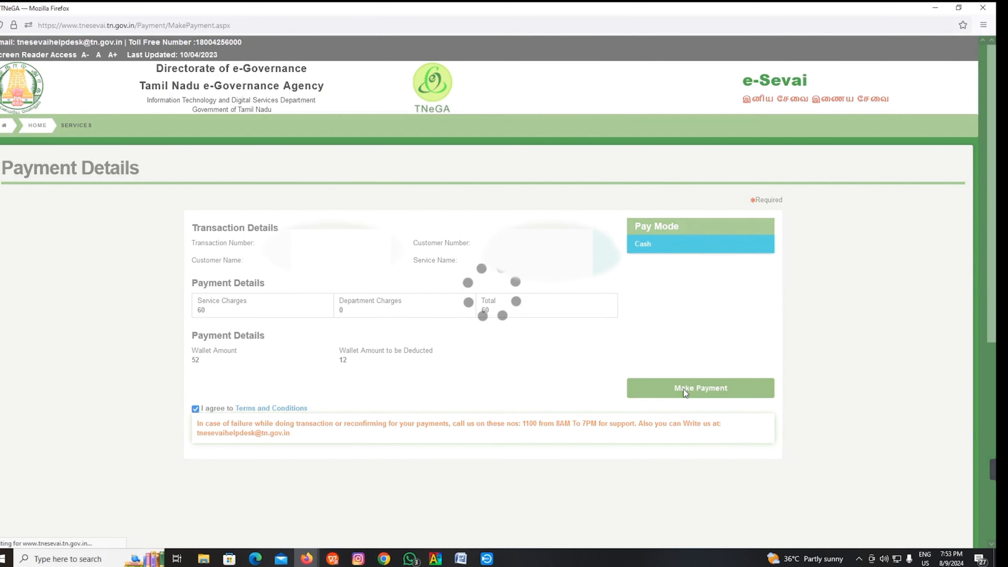